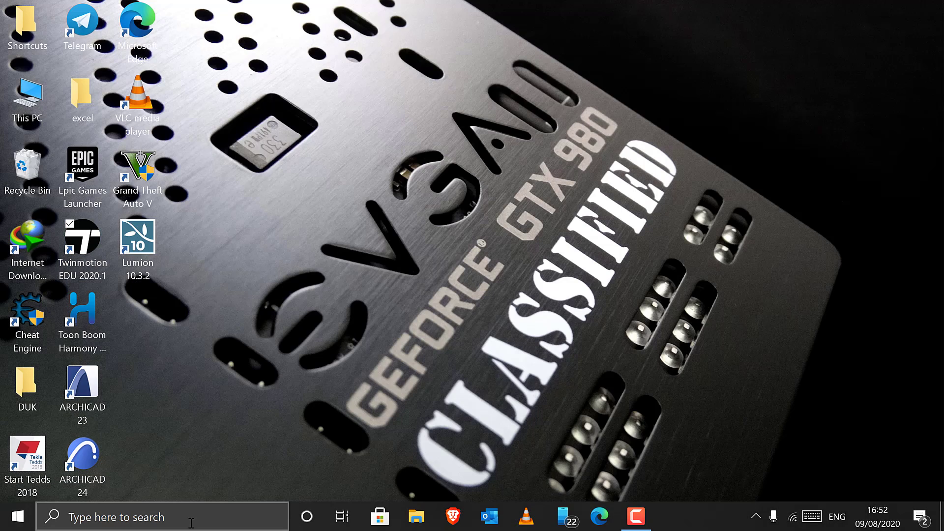
Step: Open the Firewall & network protection settings and switch to the Windows Defender Firewall with Advanced Security window
left_click(193, 516)
type("fire")
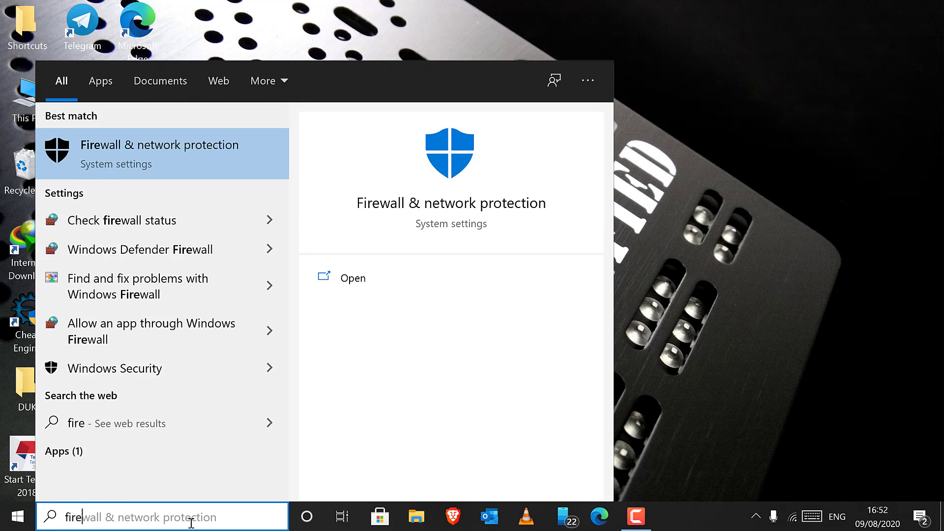
left_click(235, 139)
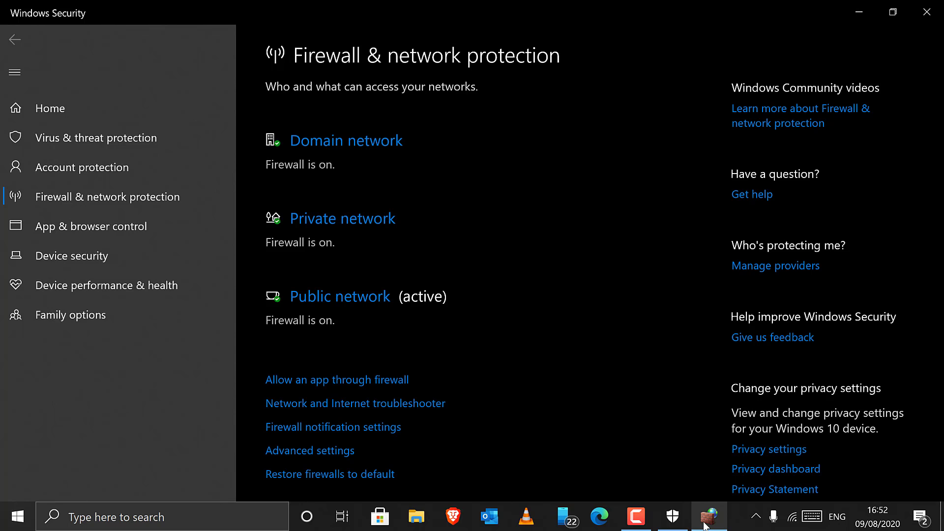
left_click(704, 526)
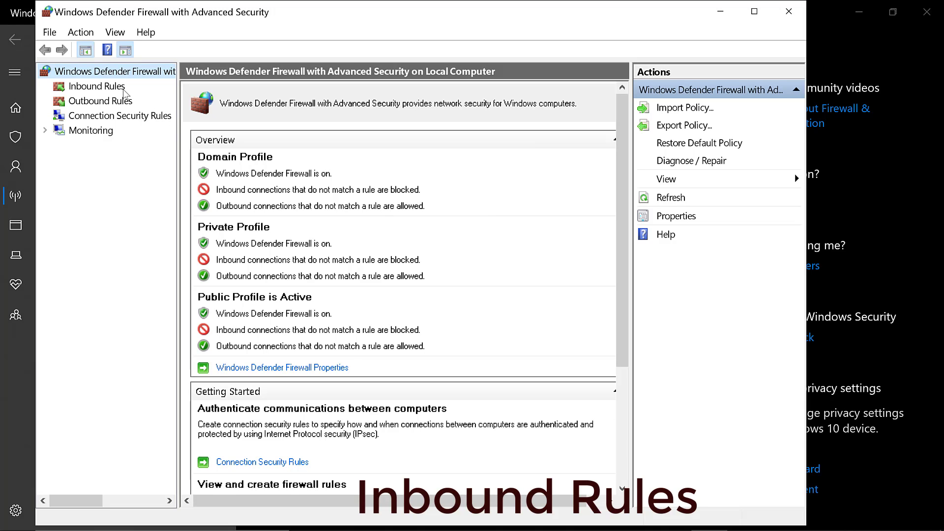
Step: Show the inbound rules and locate the Twinmotion entries in the list
left_click(107, 90)
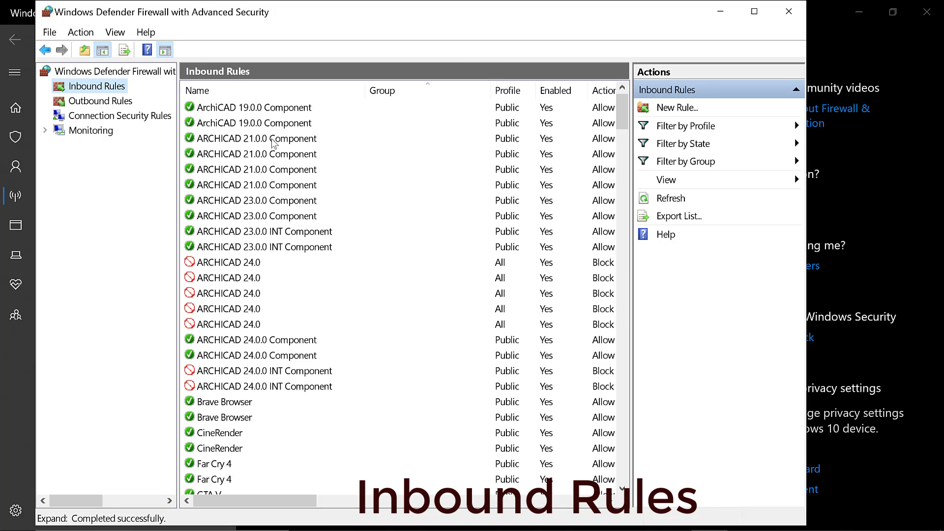
left_click(241, 154)
key("t")
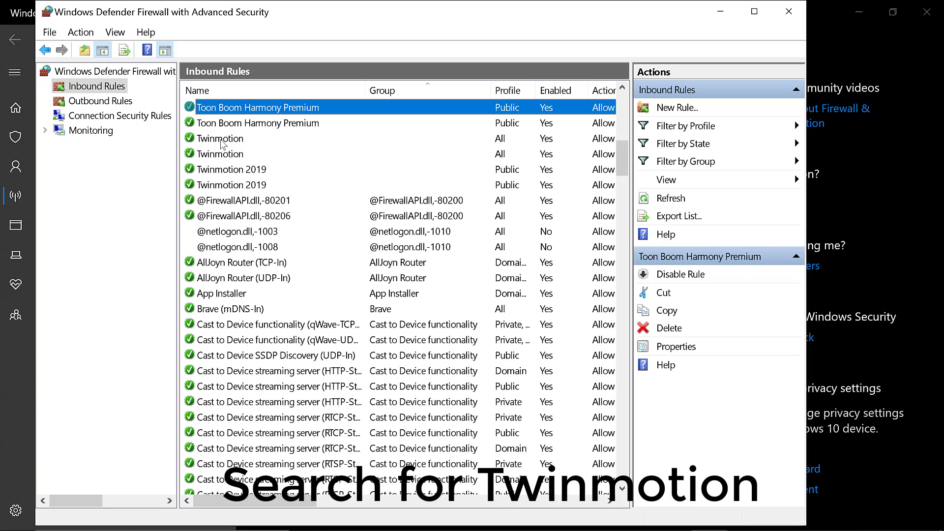
left_click(221, 141)
left_click(220, 154)
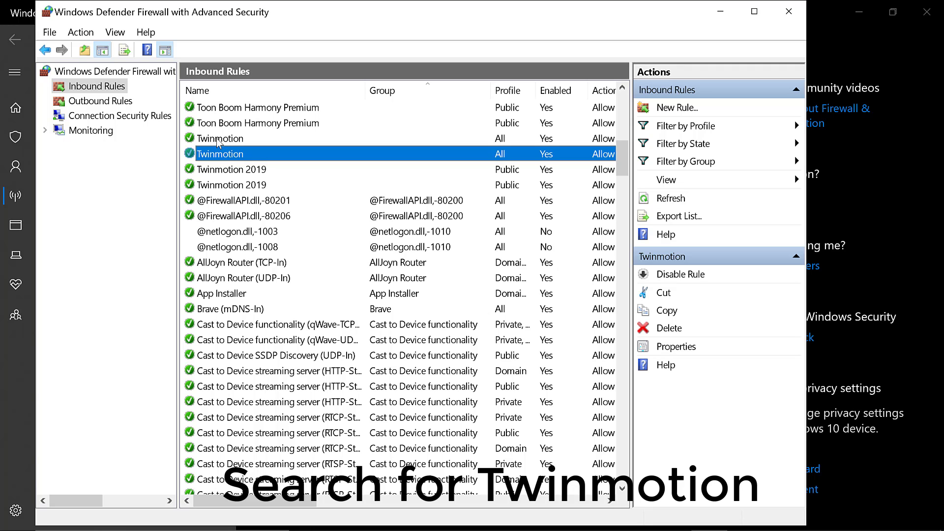
Step: Set the first Twinmotion inbound rule to block the connection, check its profiles and apply the change
double_click(219, 140)
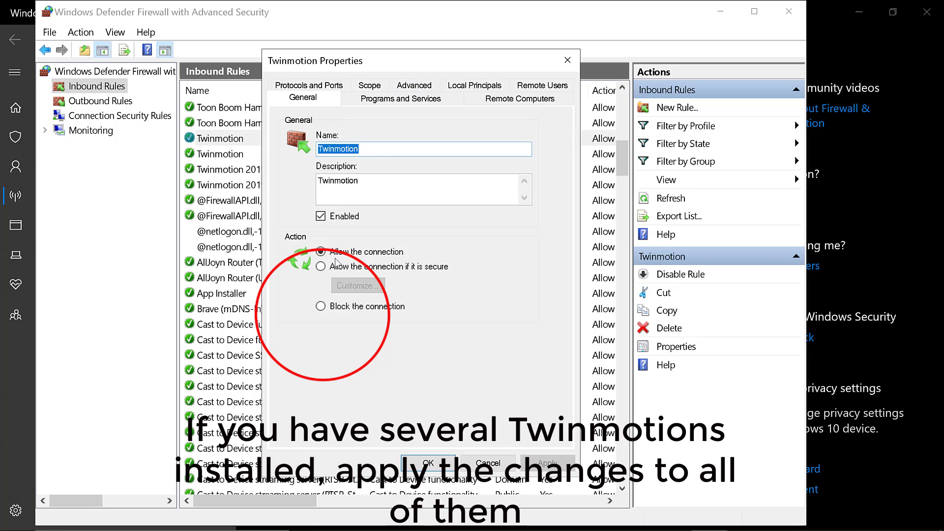
left_click(320, 306)
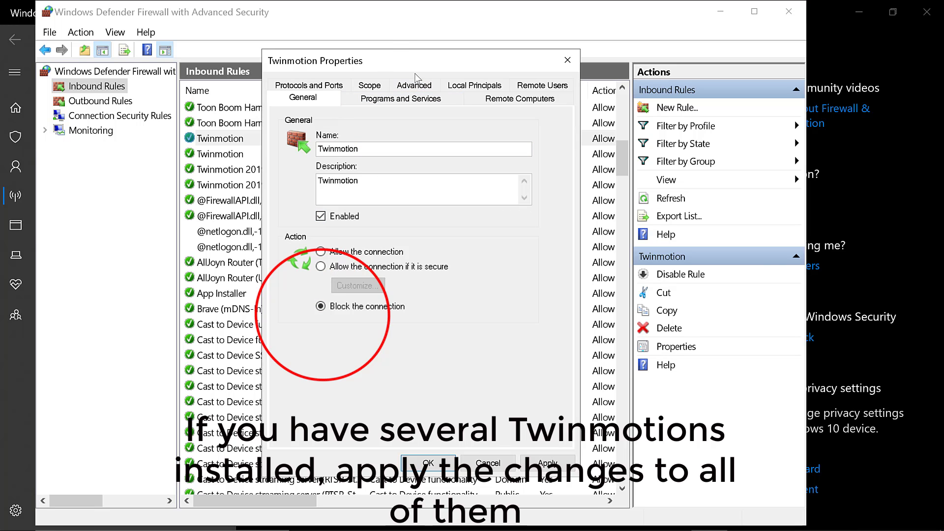
left_click(417, 87)
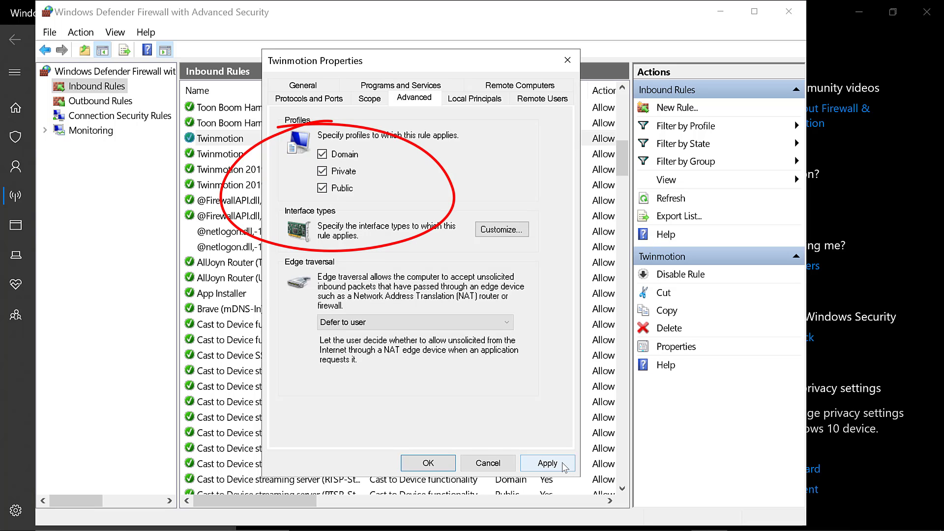
left_click(546, 463)
left_click(428, 463)
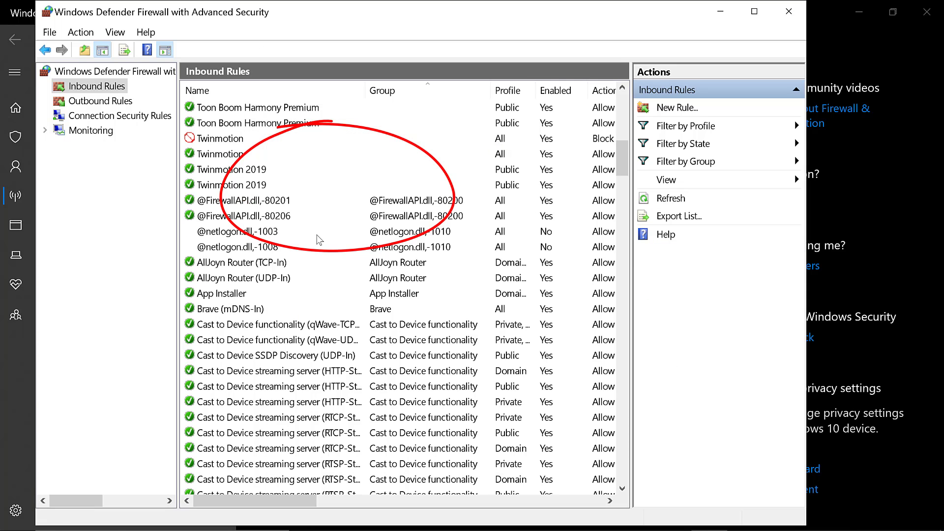
Step: Set the second Twinmotion inbound rule to block the connection for the Domain, Private and Public profiles
left_click(215, 156)
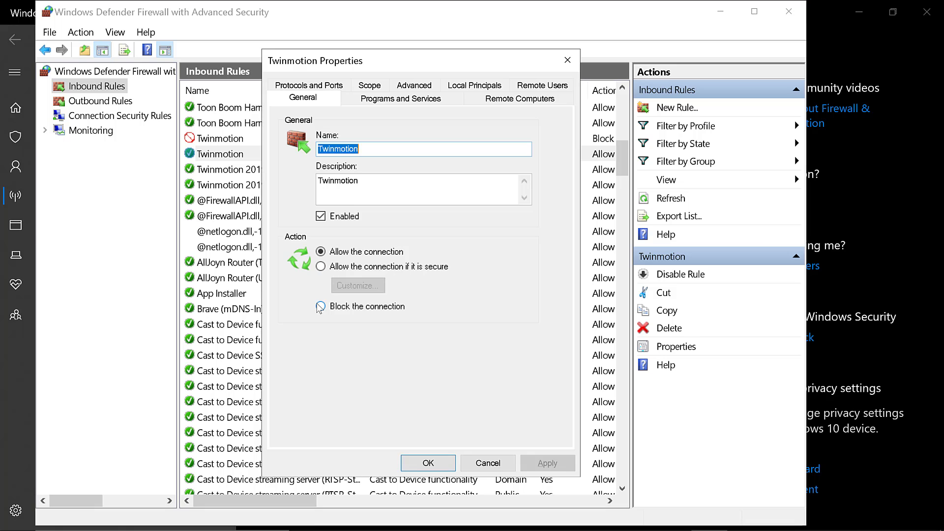
left_click(320, 305)
left_click(420, 88)
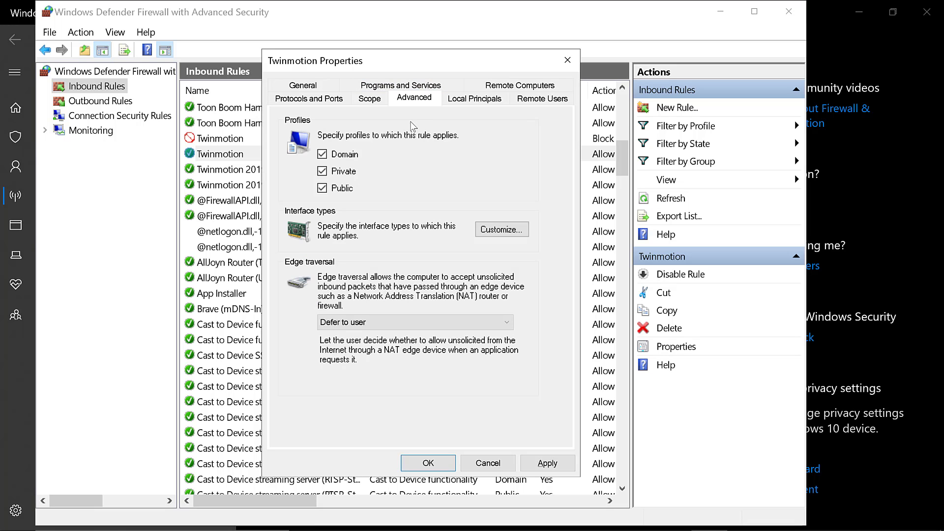
left_click(322, 154)
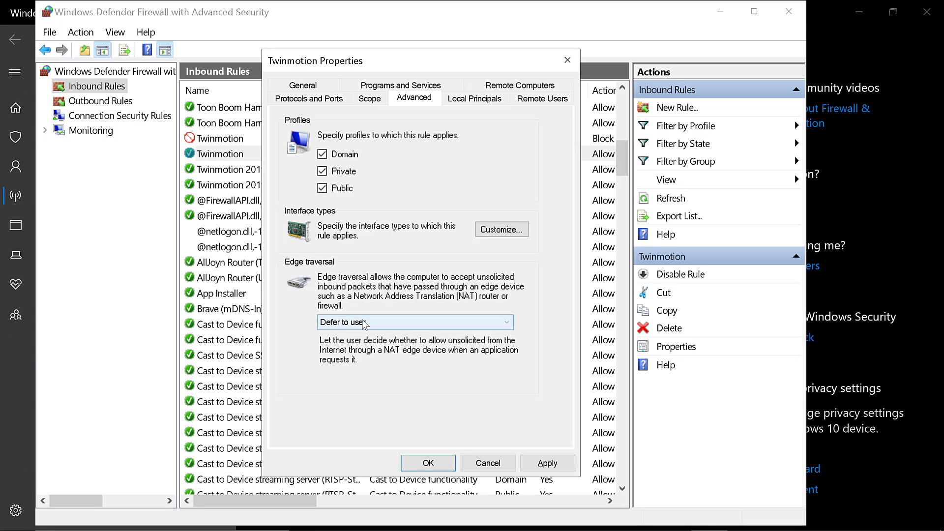
left_click(561, 463)
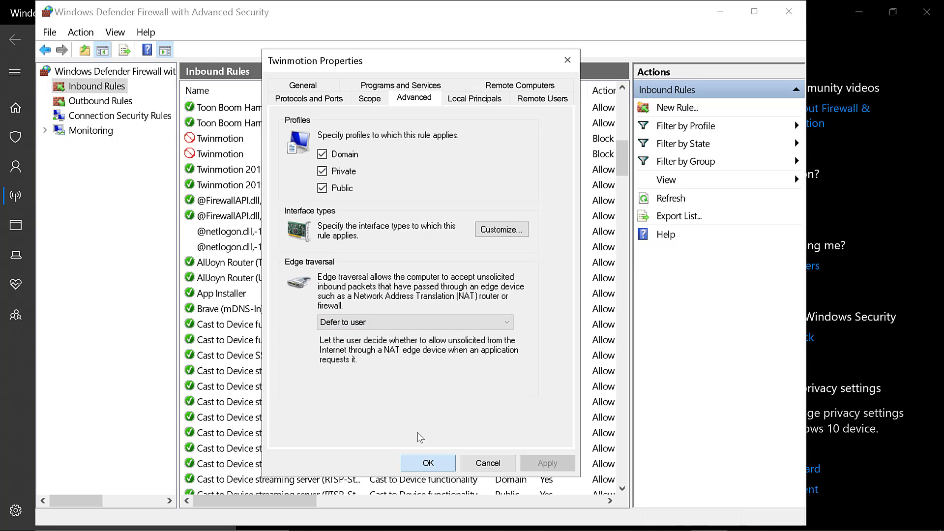
left_click(428, 463)
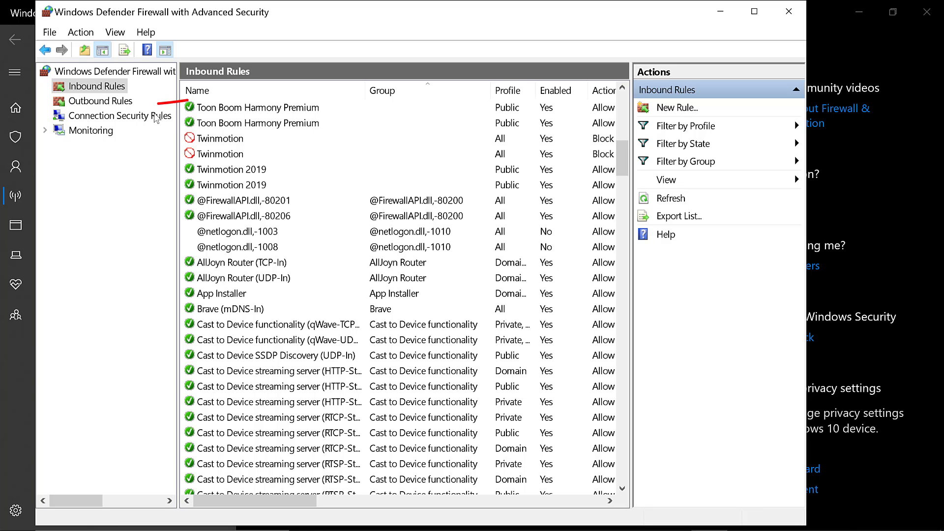
Step: Show the outbound rules and look through the list for Twinmotion entries
left_click(94, 100)
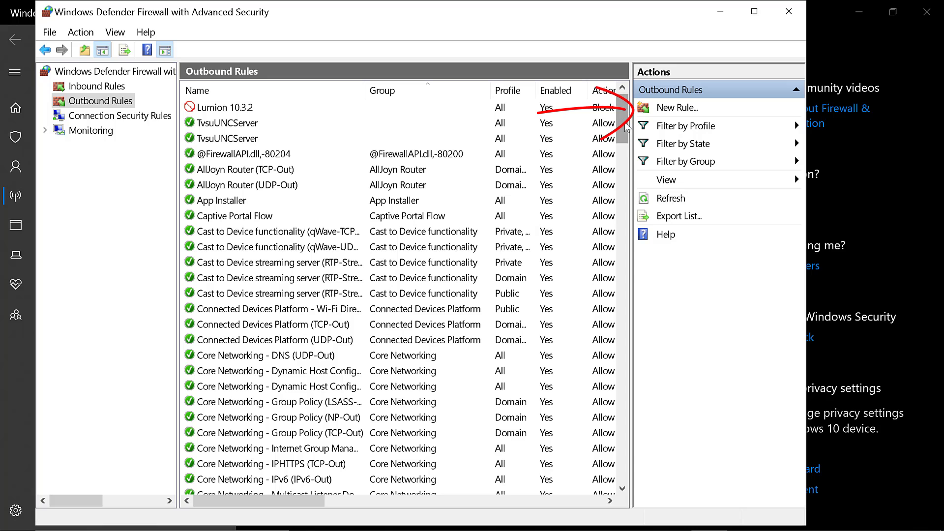
left_click_drag(624, 125, 643, 52)
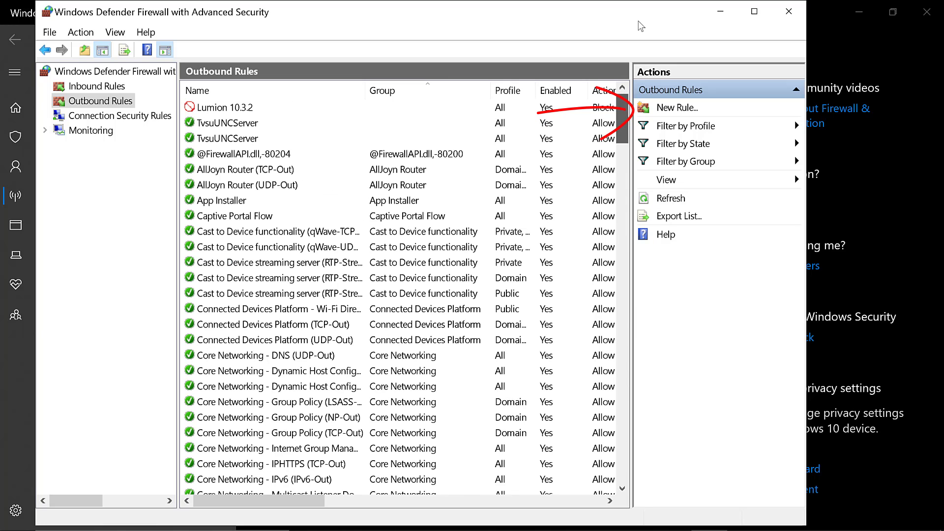
left_click(276, 139)
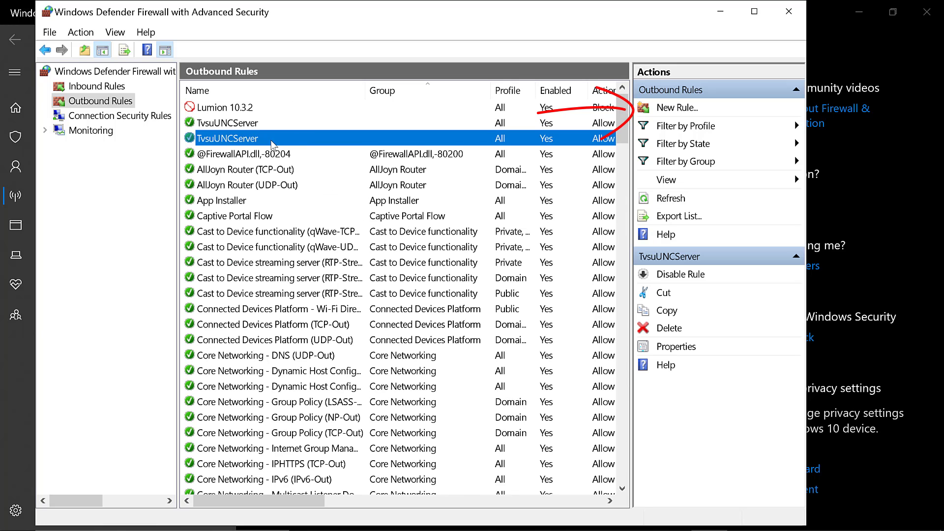
key("t")
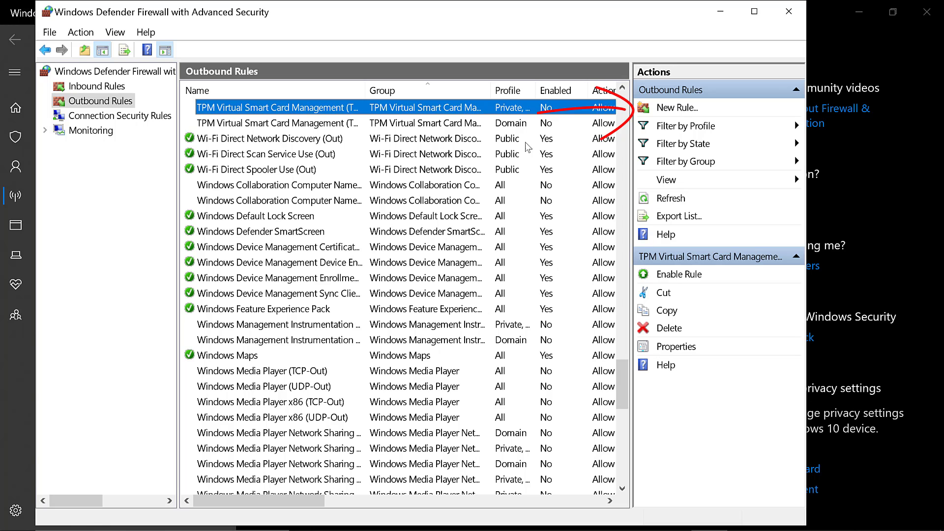
Step: Start a new outbound rule of the Program type and proceed to its program path settings
left_click(102, 106)
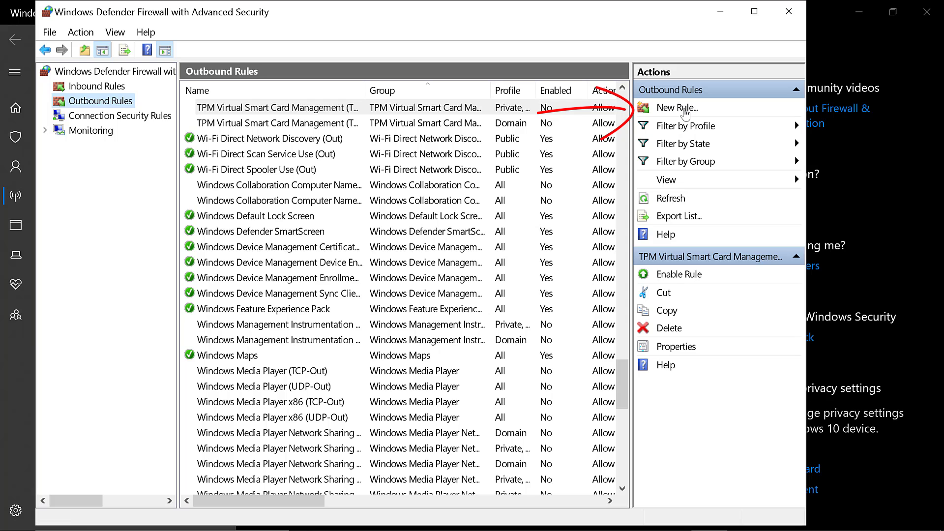
left_click(685, 109)
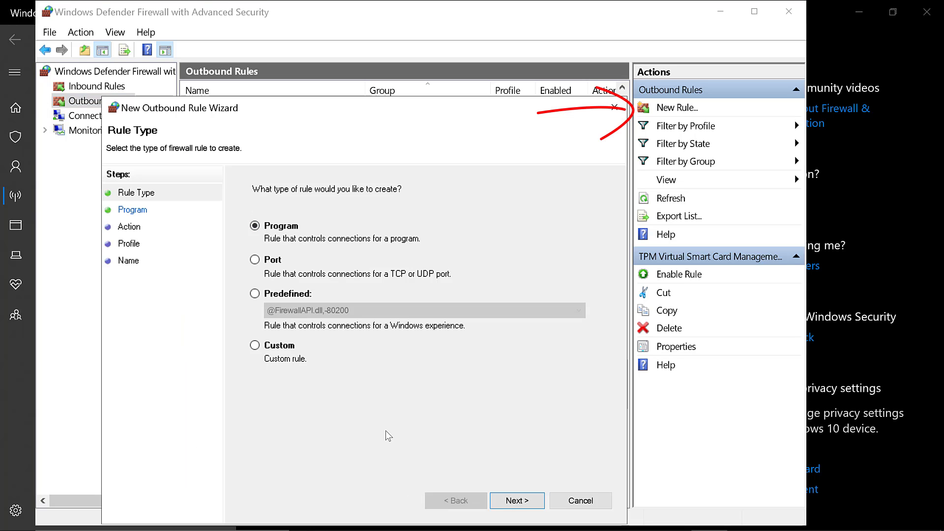
left_click(516, 500)
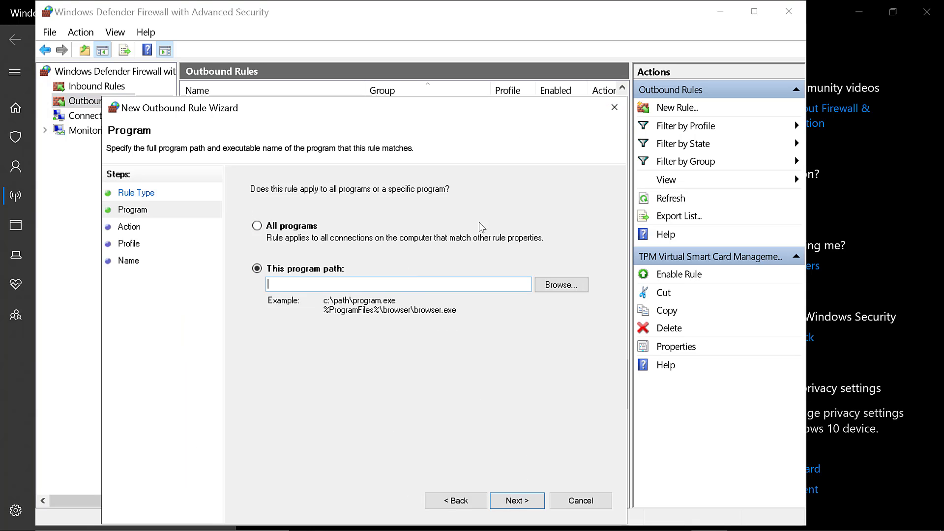
left_click_drag(400, 108, 404, 60)
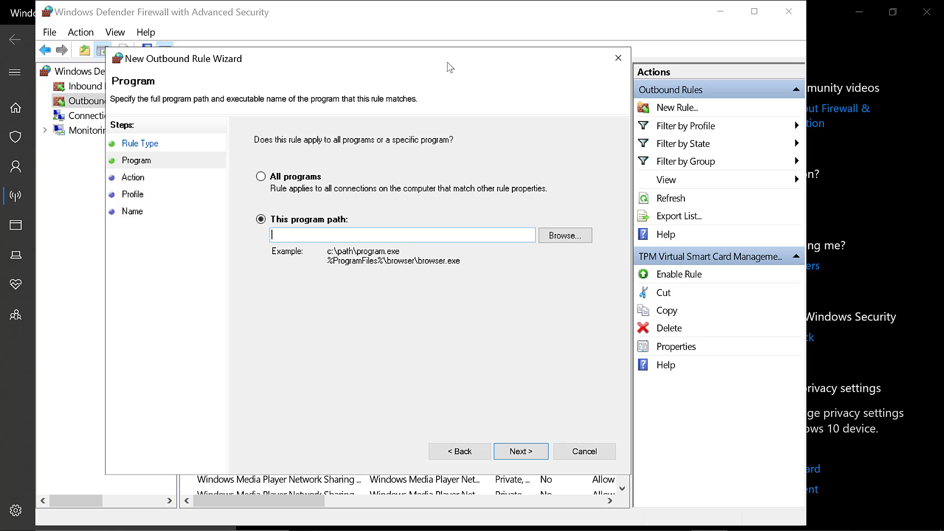
Step: Browse for the rule's program, dismissing the location error, and open the Program Files folder on Local Disk (C:)
left_click(575, 238)
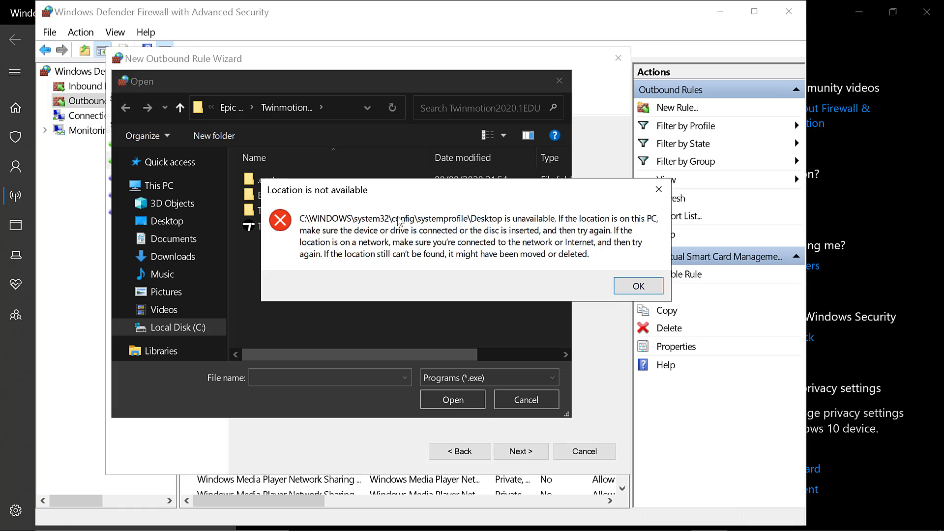
left_click(638, 286)
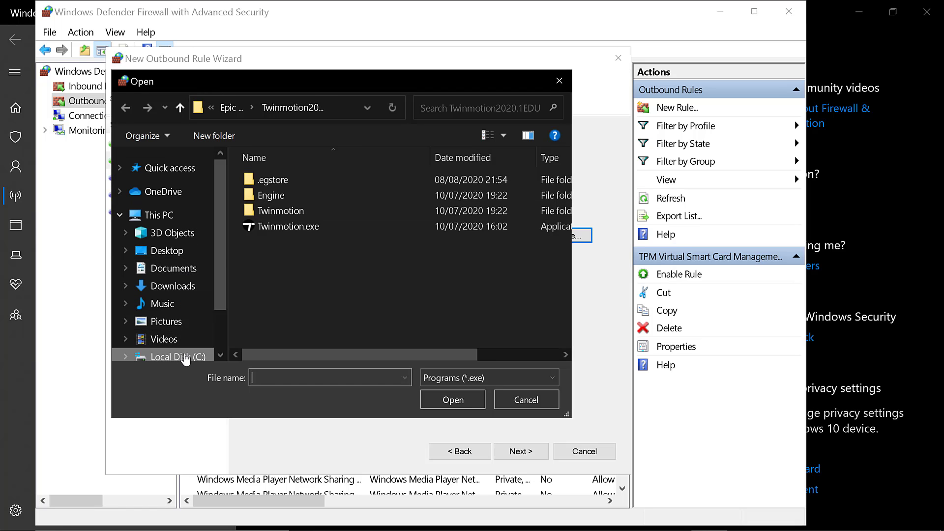
left_click(184, 357)
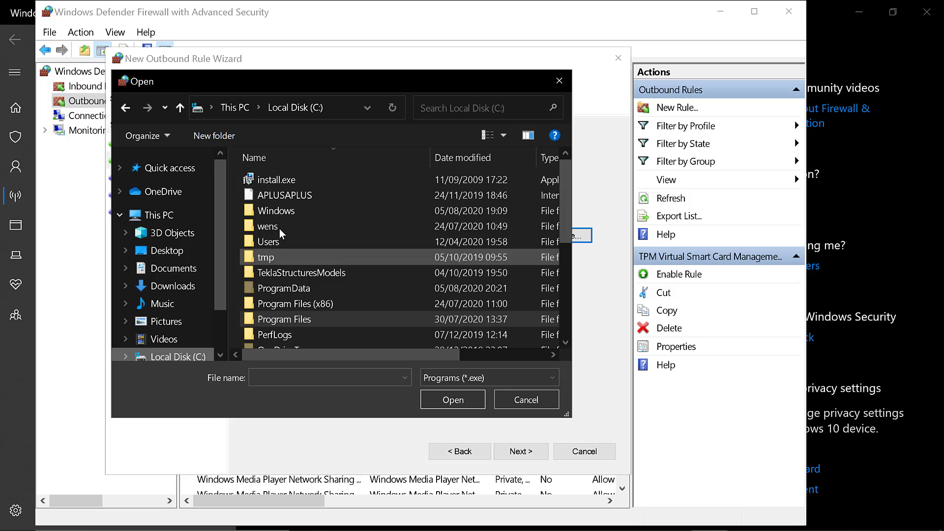
double_click(313, 325)
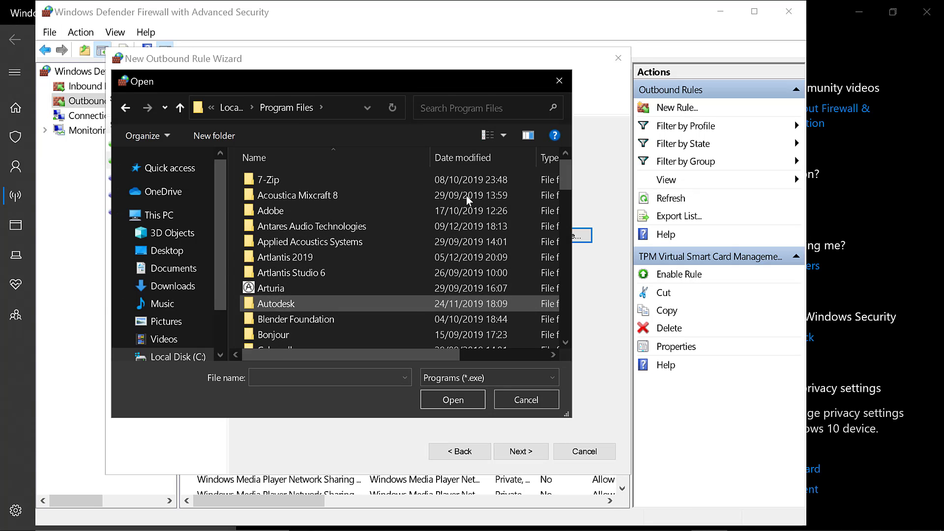
Step: Set the rule's program path to Twinmotion.exe in the Epic Games\Twinmotion2020.1EDU folder
scroll(573, 222, "down", 3)
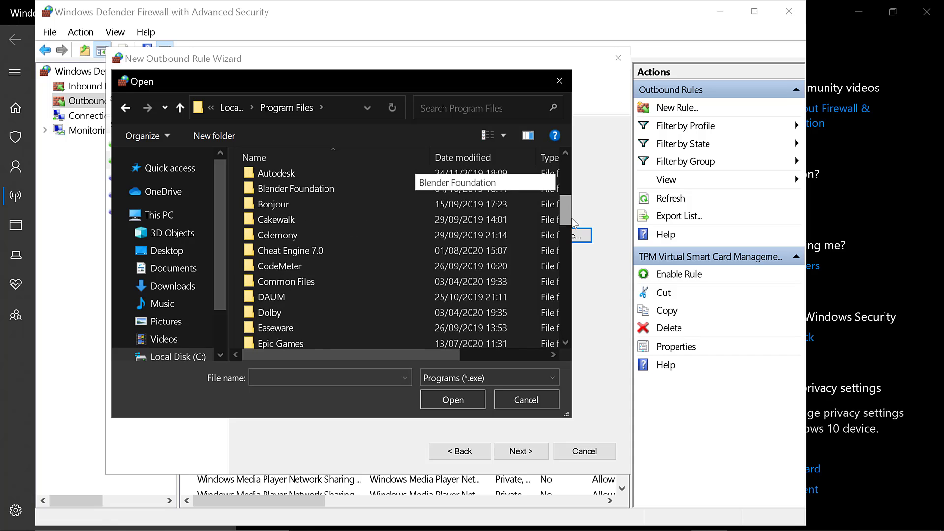
scroll(574, 222, "down", 3)
scroll(573, 222, "down", 3)
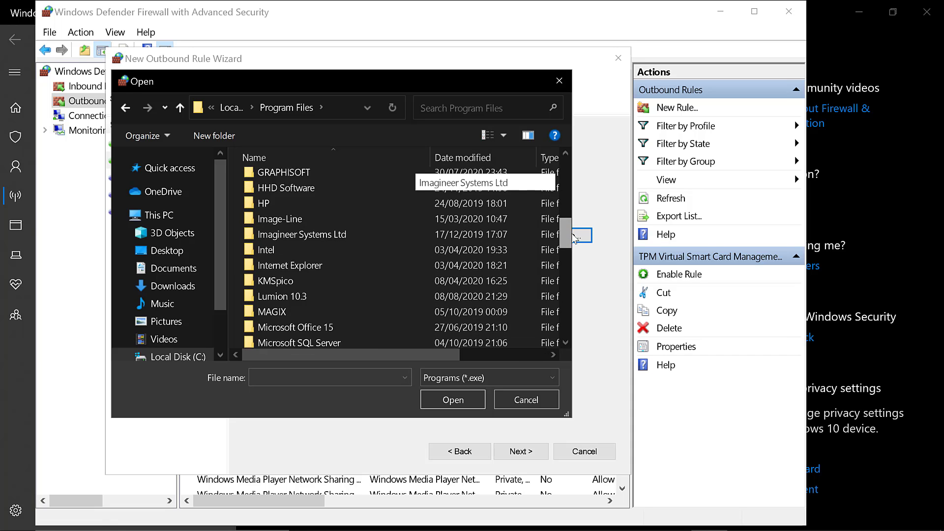
scroll(576, 245, "down", 3)
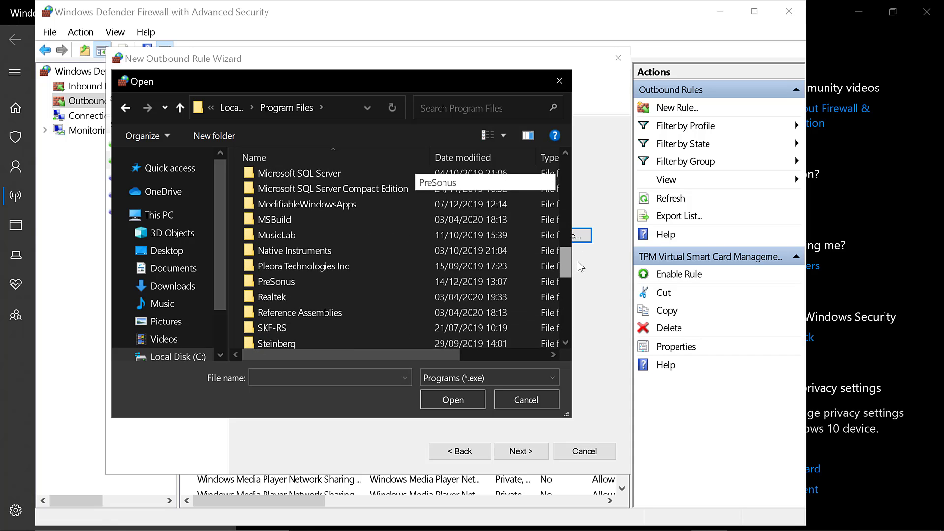
left_click_drag(578, 248, 576, 210)
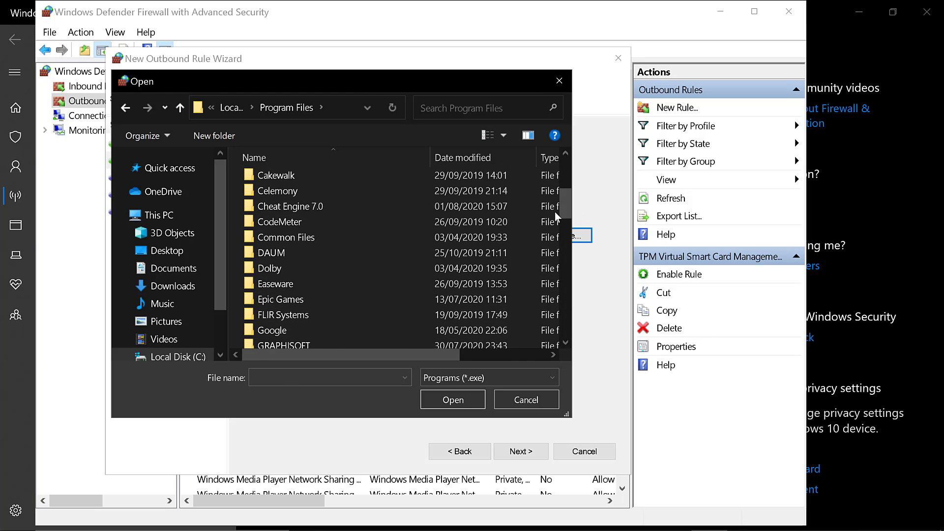
double_click(278, 301)
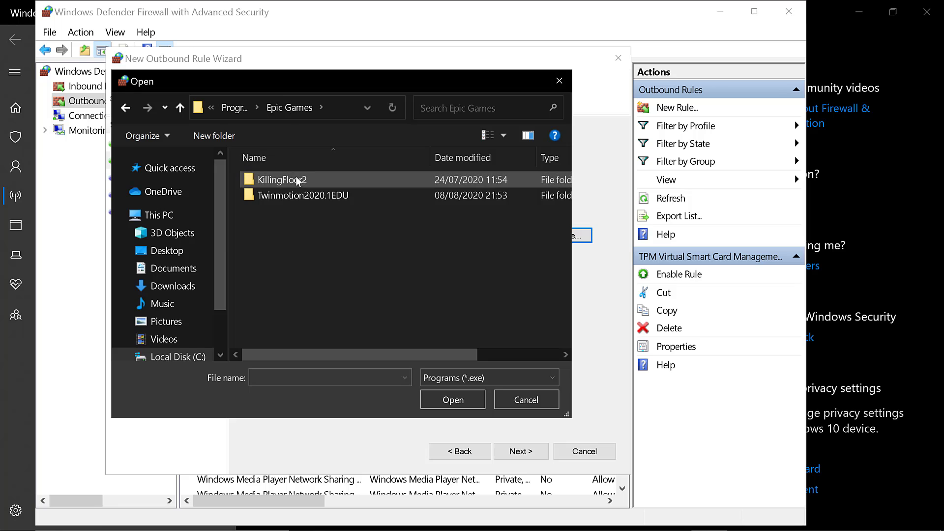
left_click(300, 197)
double_click(300, 196)
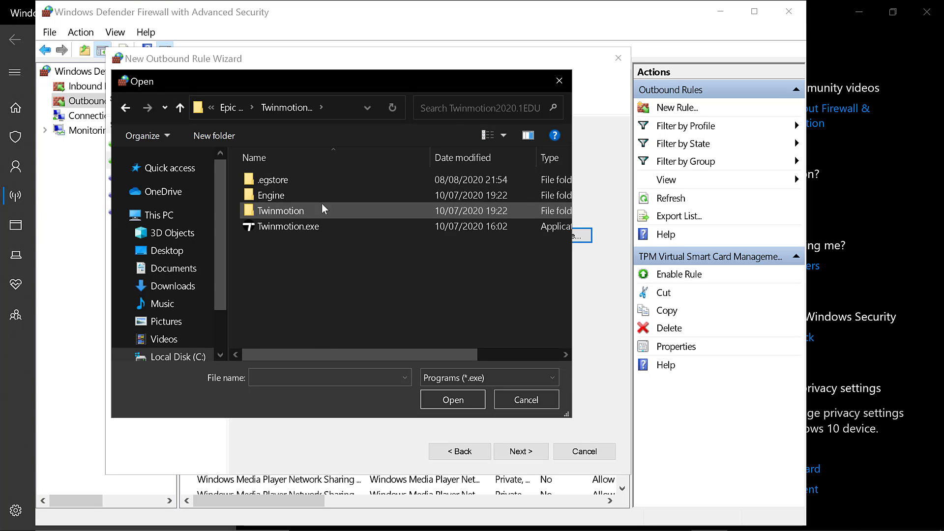
left_click(343, 227)
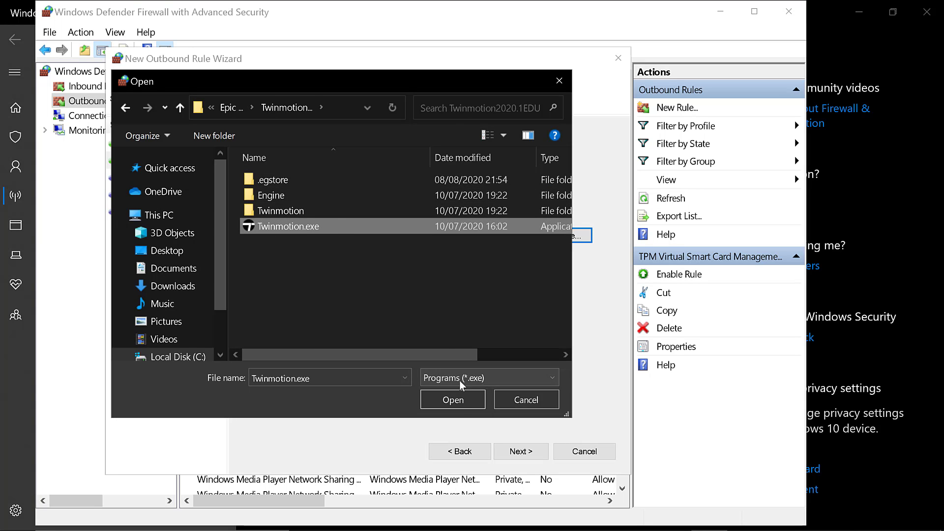
left_click(460, 401)
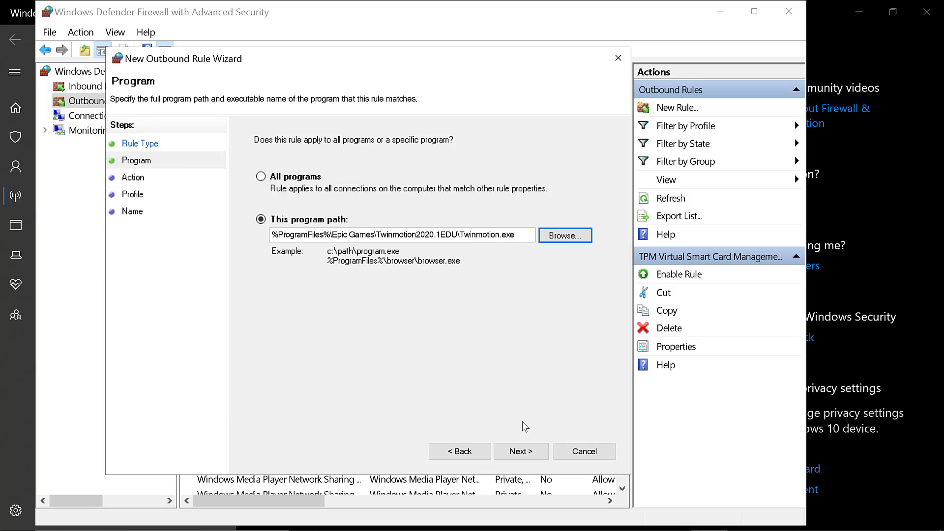
Step: Finish the outbound rule so it blocks the connection on the Domain, Private and Public profiles, named Twinmotion 2020.1.2
left_click(520, 450)
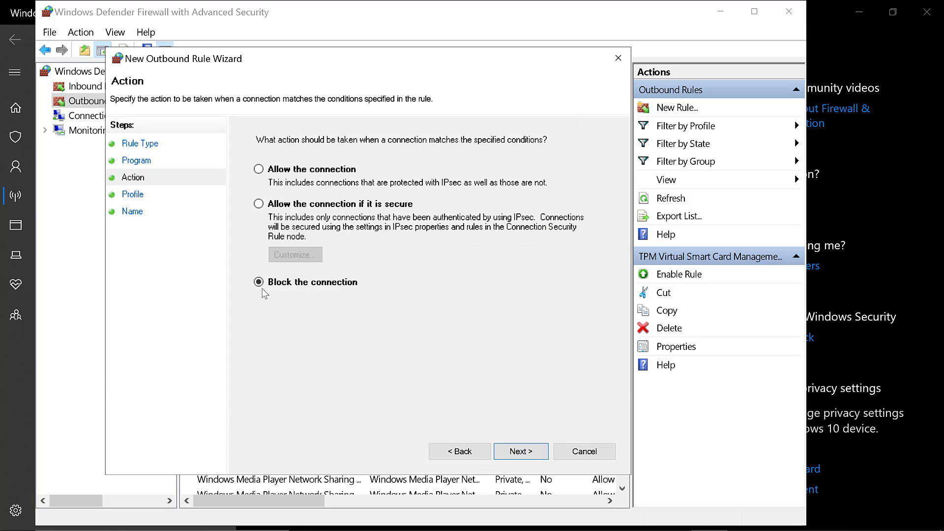
left_click(536, 452)
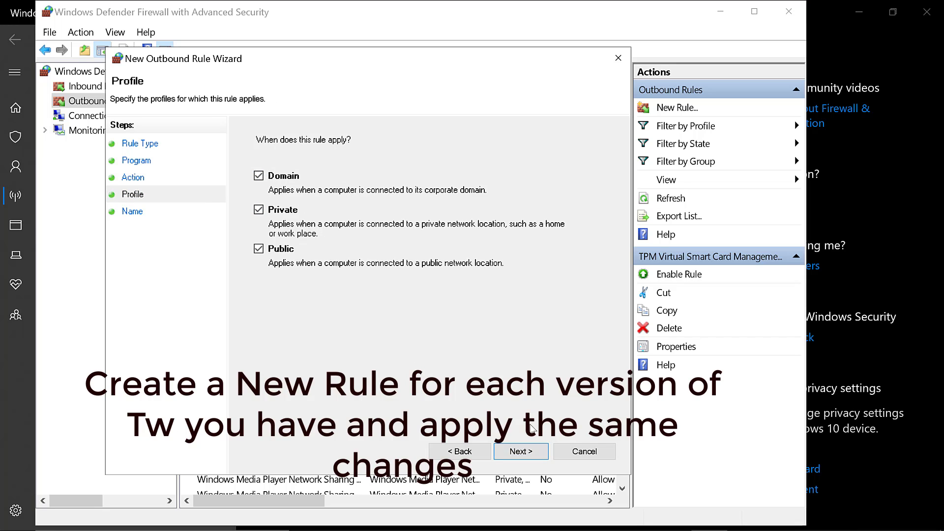
left_click(521, 451)
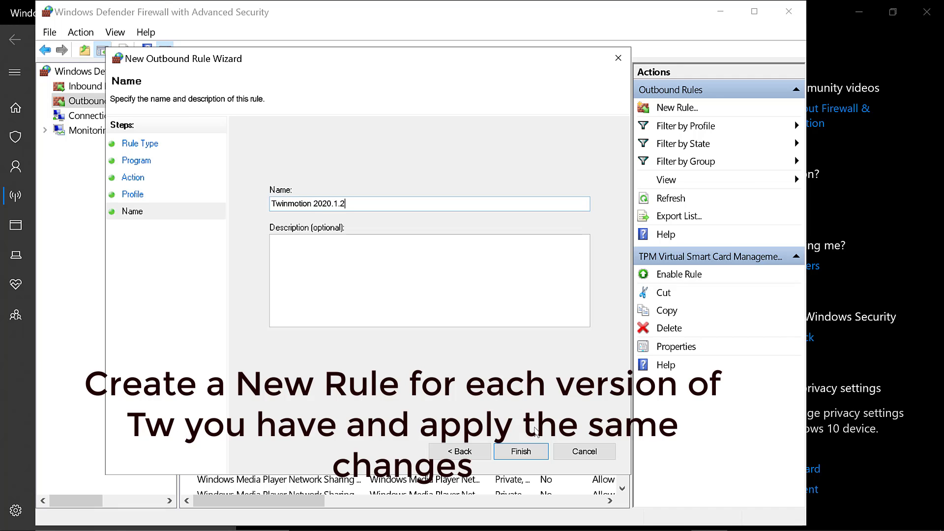
left_click(524, 450)
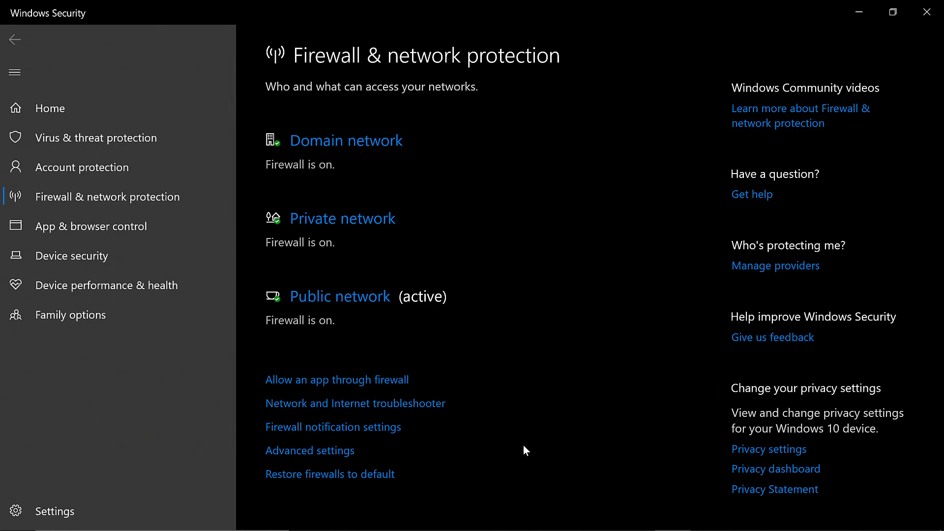
Step: Close the Windows Security and firewall windows, and launch Twinmotion EDU 2020.1 from the desktop, dismissing its welcome window
left_click(938, 8)
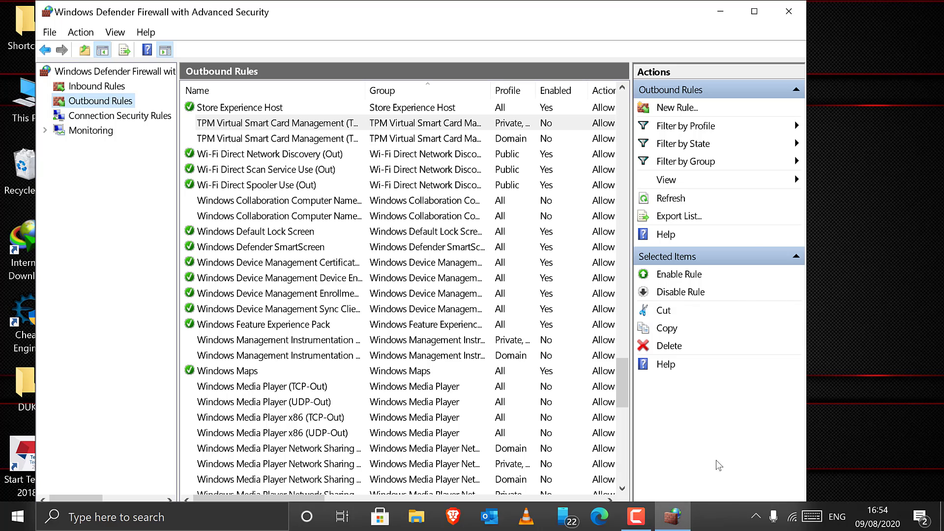
left_click(789, 11)
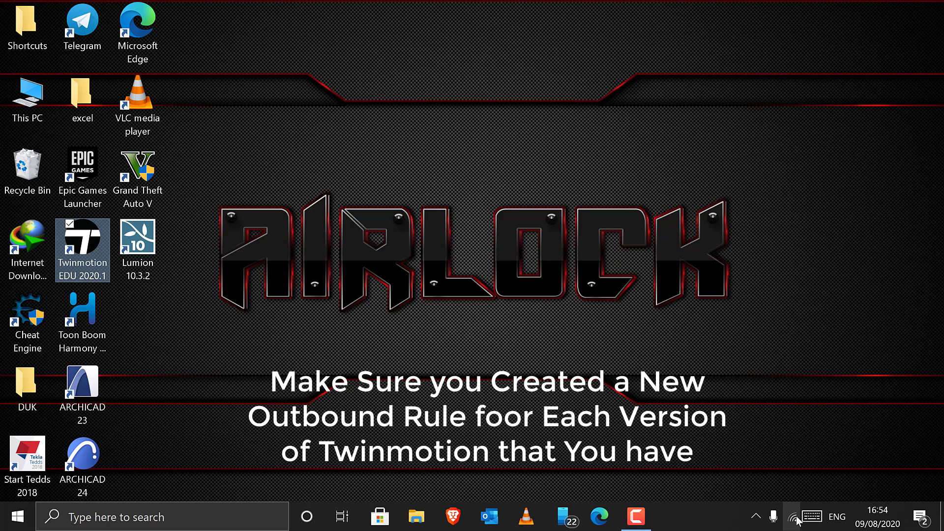
double_click(90, 253)
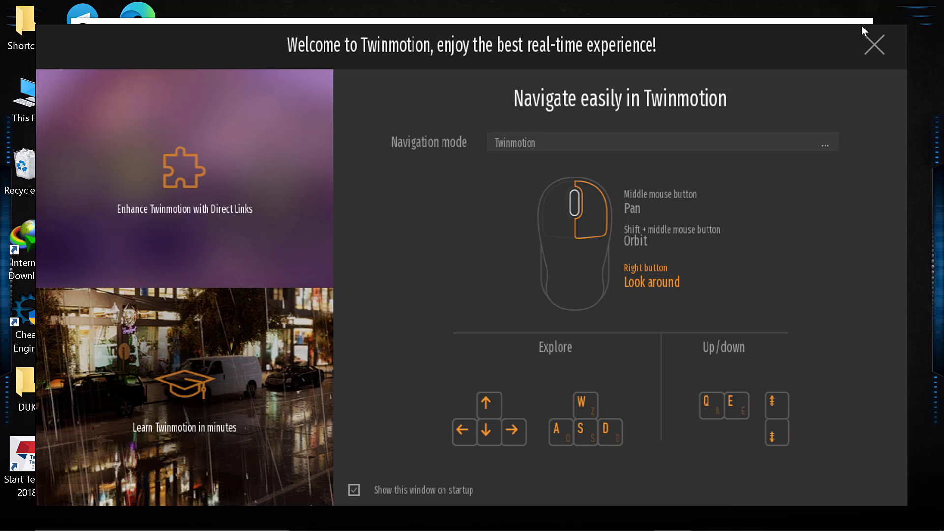
left_click(873, 45)
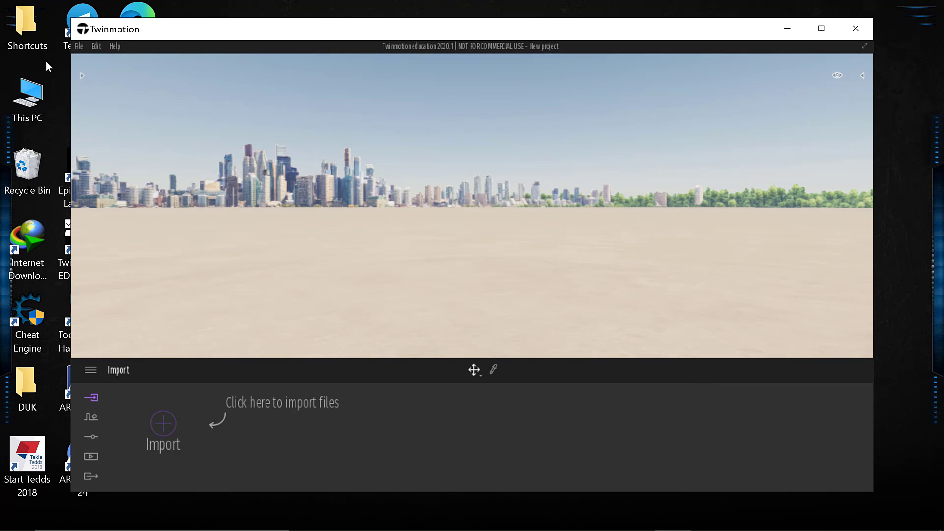
Step: Open the project file tw.tm from the ARCHICAD PROJECTS\Vic folder on Local Disk (C:)
left_click(79, 46)
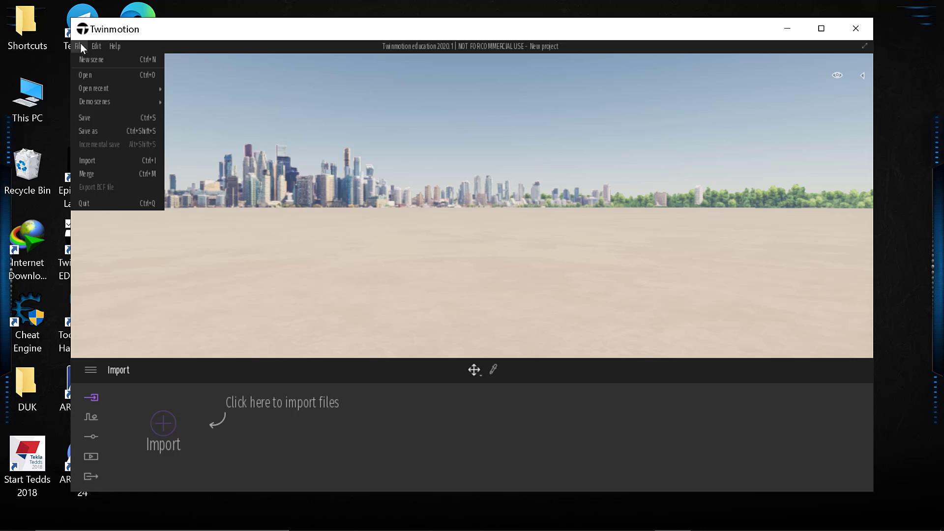
left_click(81, 74)
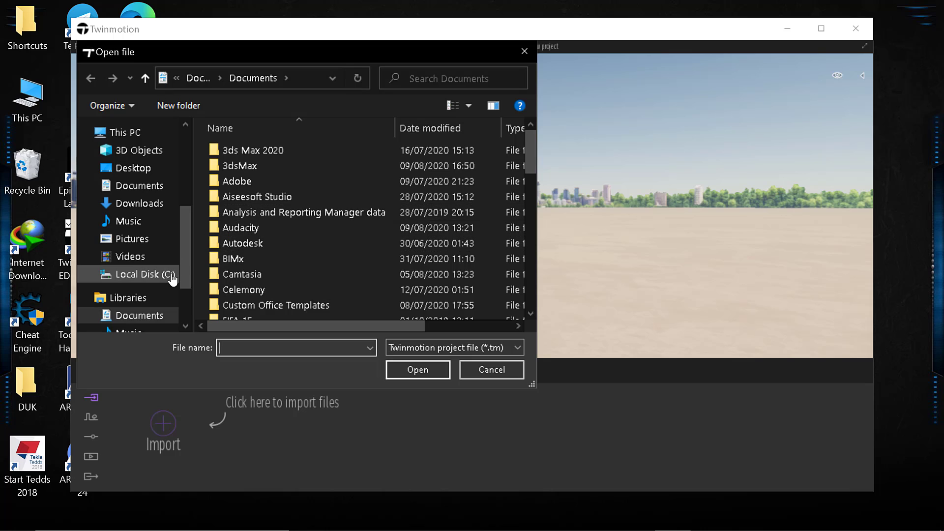
left_click(166, 278)
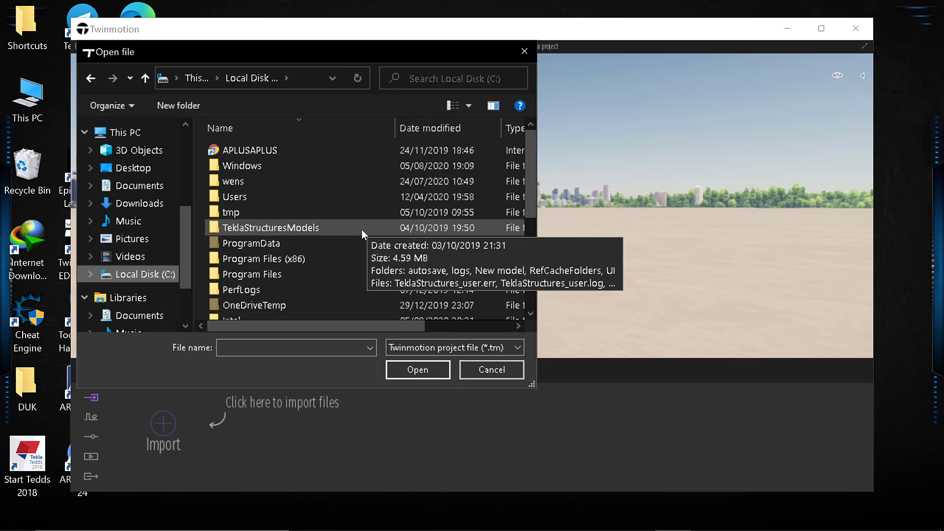
scroll(362, 229, "down", 4)
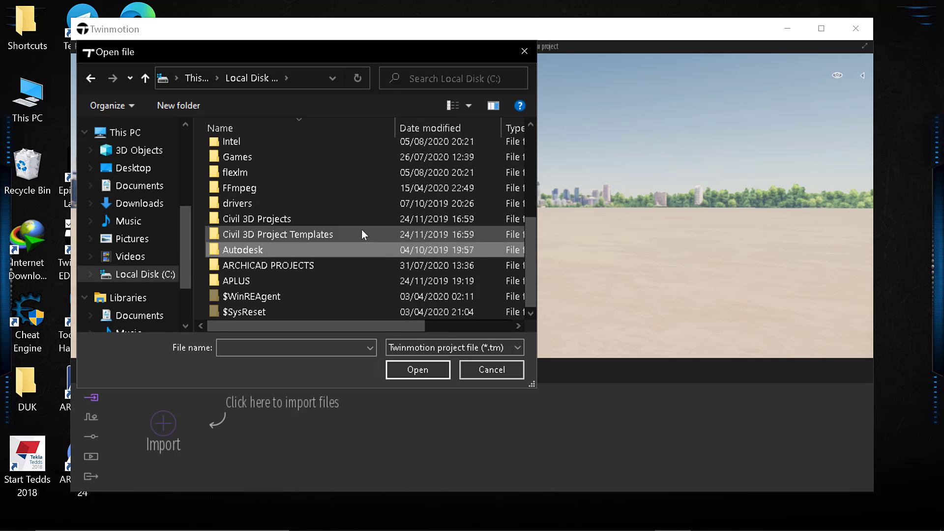
double_click(314, 266)
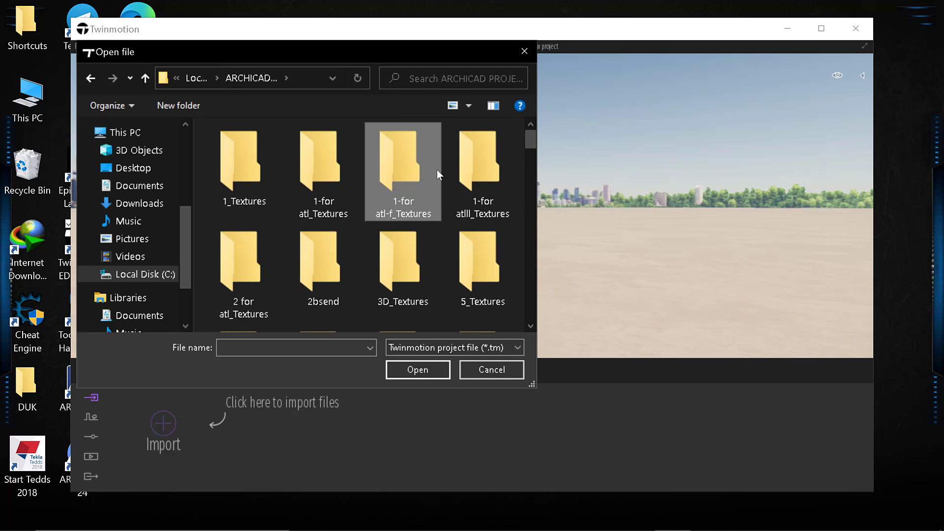
scroll(437, 170, "down", 5)
double_click(497, 161)
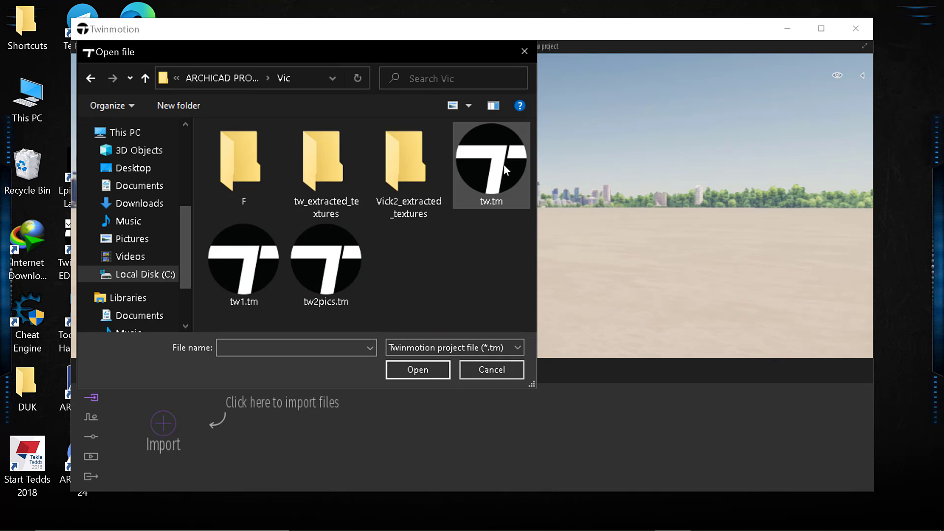
left_click(495, 184)
left_click(427, 370)
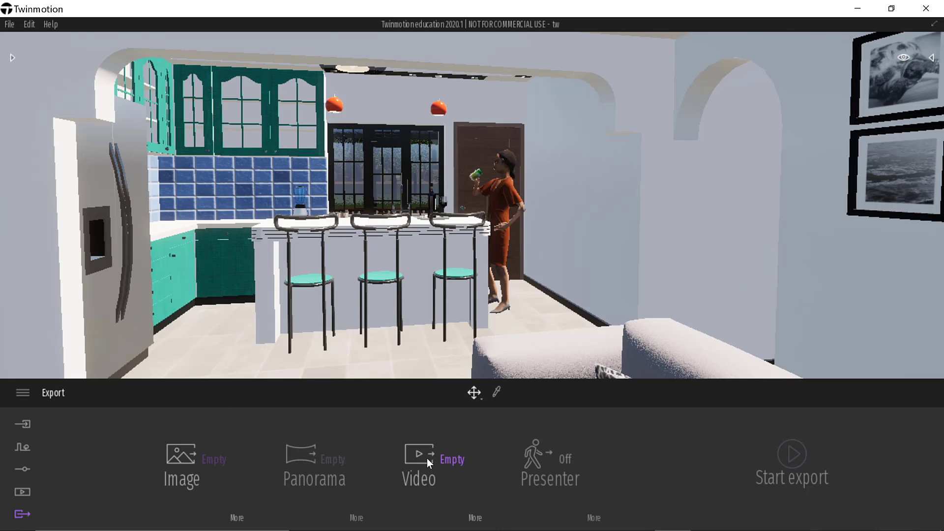
Step: Export Video7 of the project into the 3dsMax folder in Documents
left_click(425, 457)
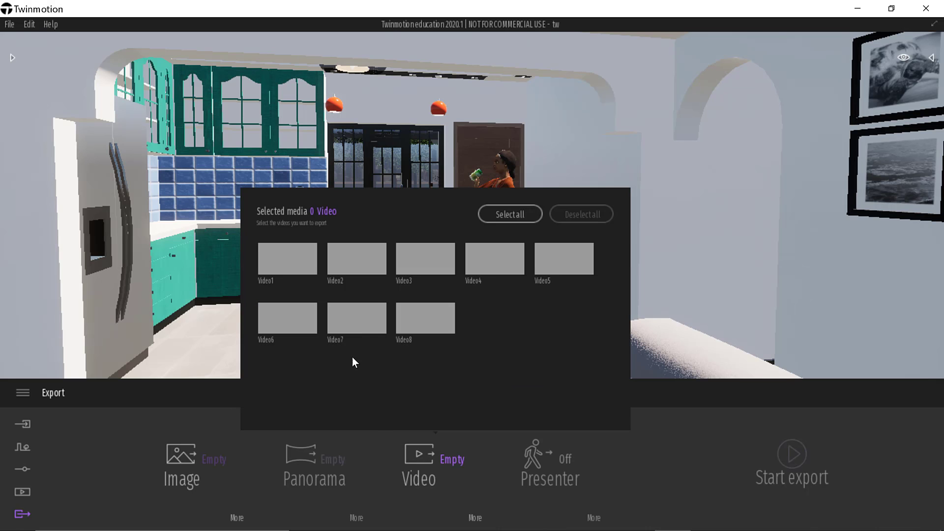
left_click(370, 319)
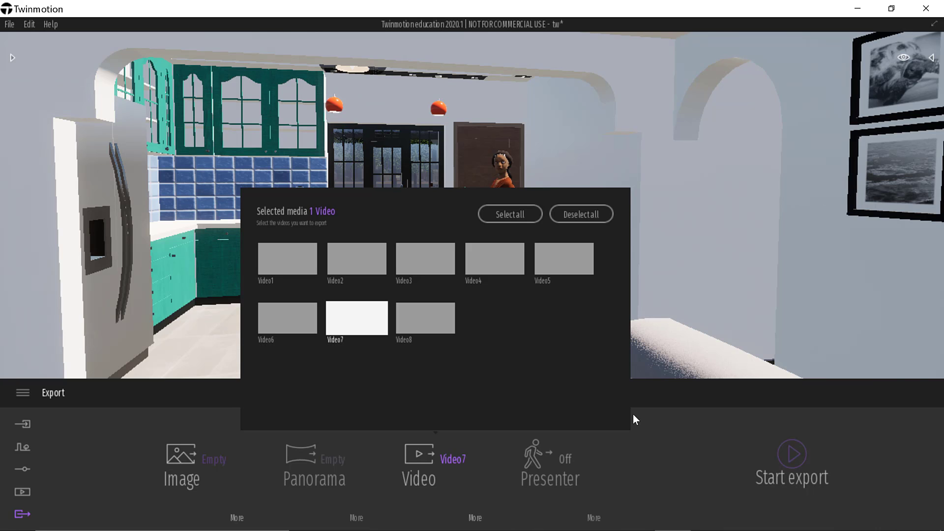
left_click(792, 461)
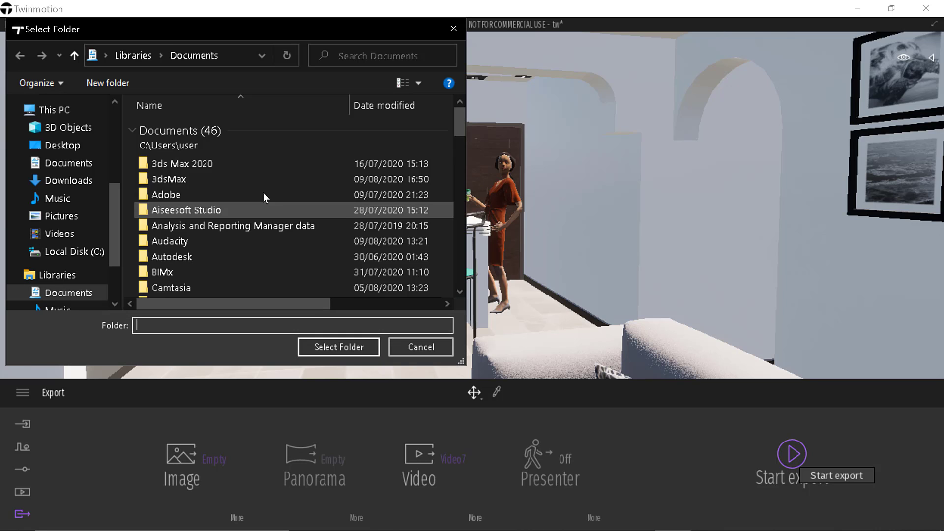
left_click(237, 180)
left_click(367, 349)
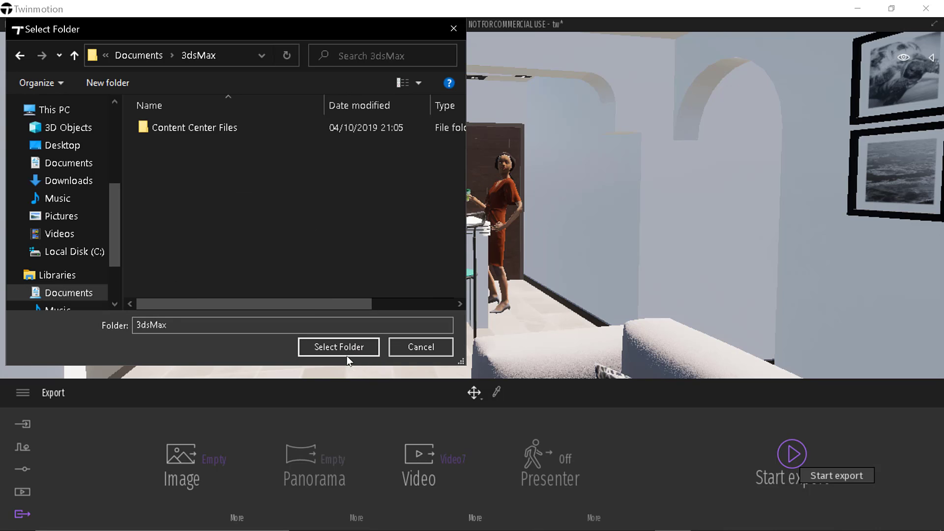
left_click(345, 350)
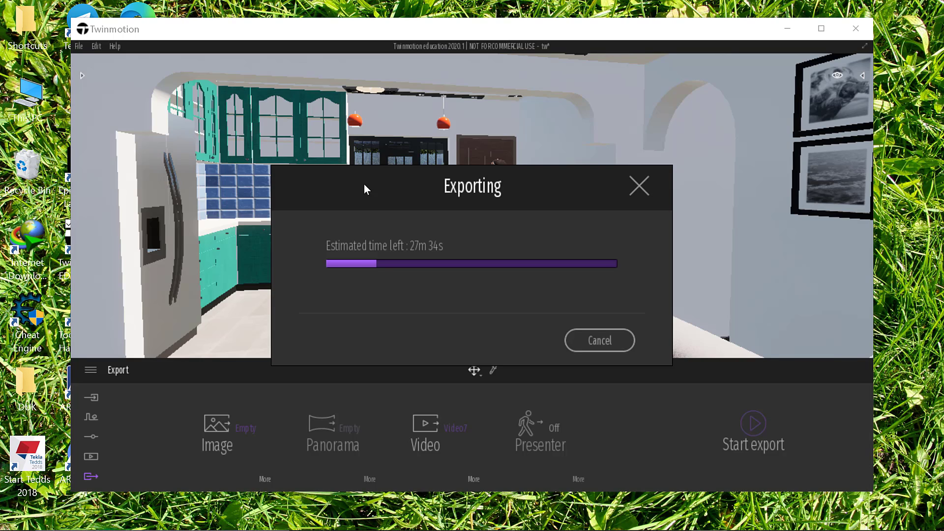
mouse_move(664, 529)
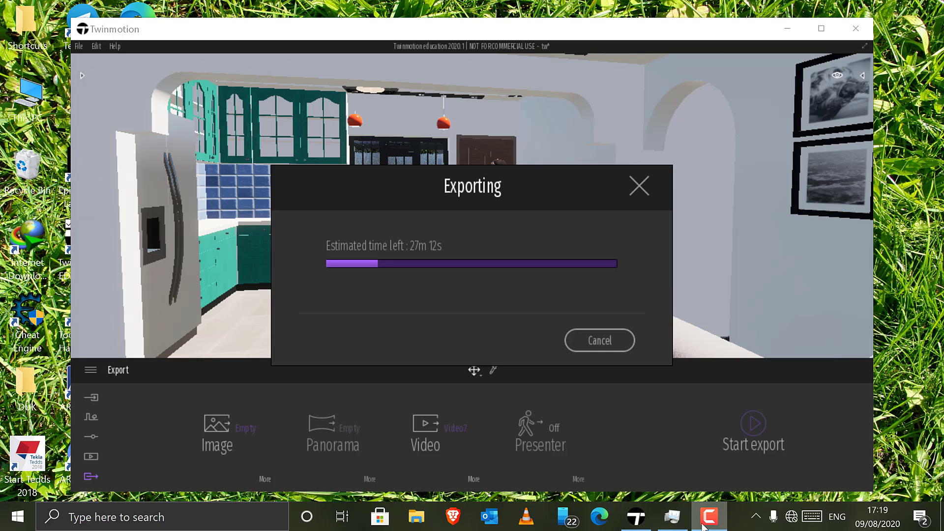
left_click(759, 524)
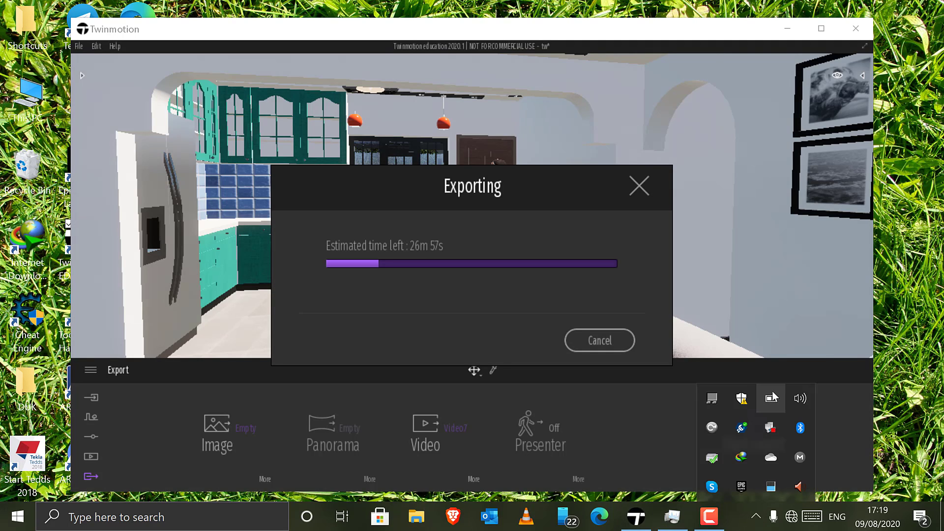
left_click(656, 193)
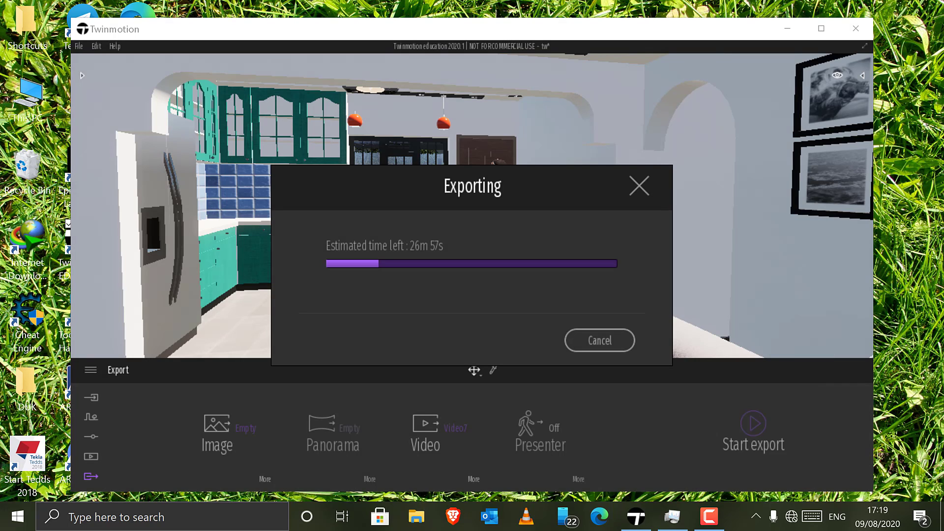
Step: Switch to Task Manager, end the Twinmotion task during the export, and minimize the Task Manager window
left_click(673, 517)
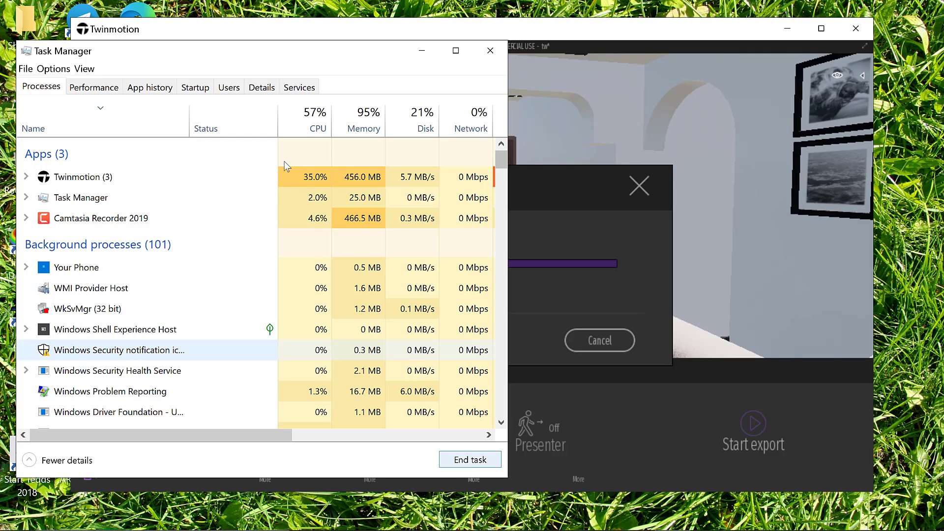
left_click(172, 176)
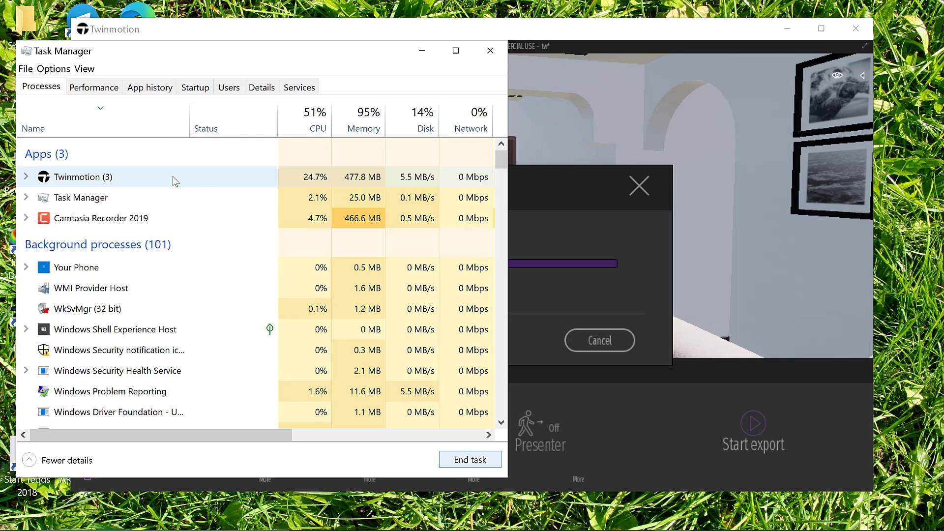
left_click(465, 460)
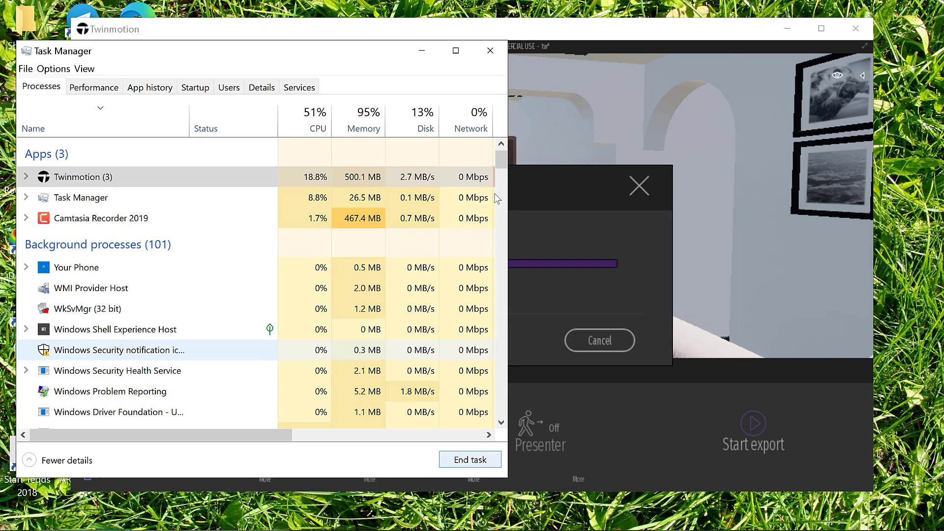
left_click(295, 178)
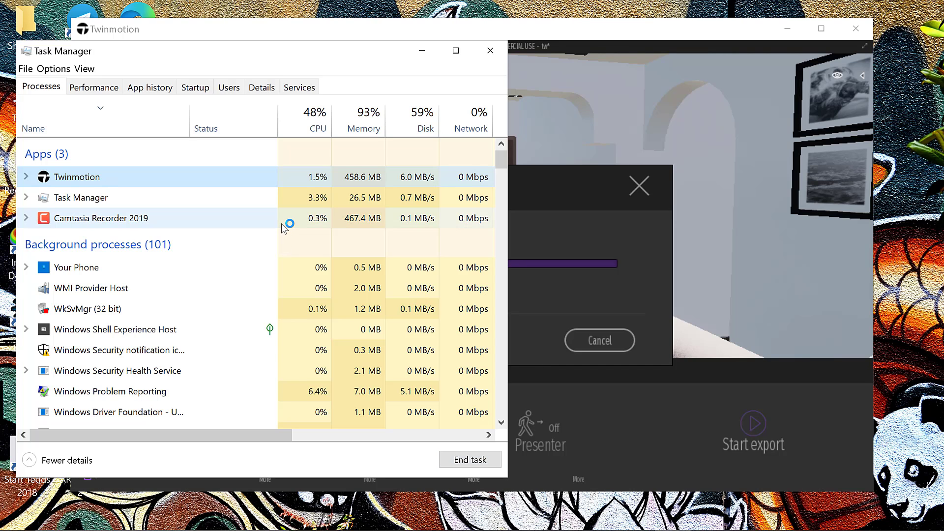
left_click(281, 223)
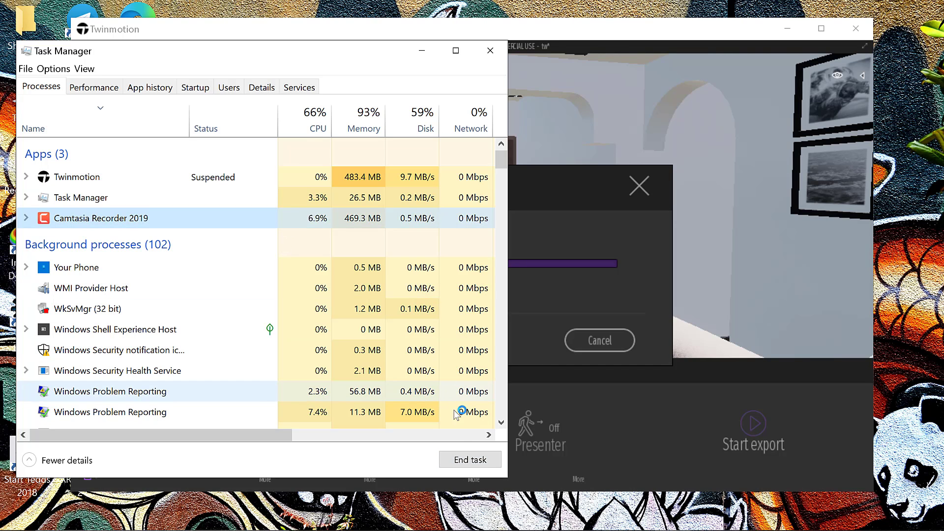
left_click(422, 50)
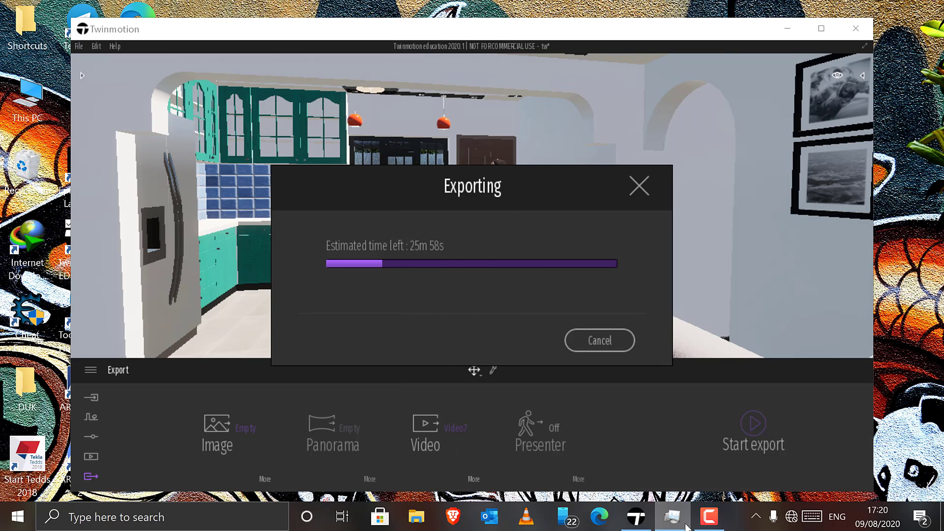